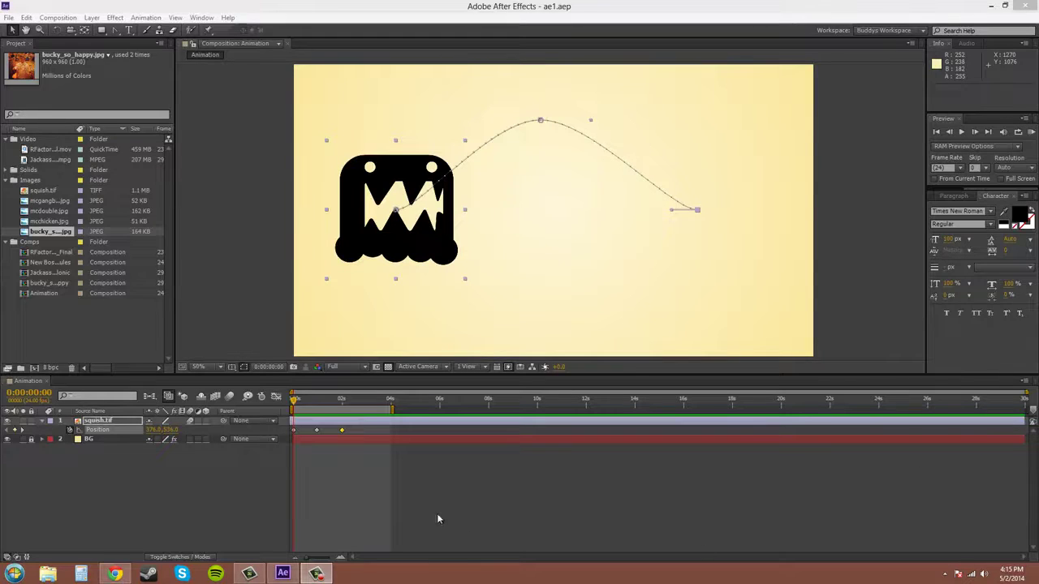
Step: Clear the current keyframe selection and select individual Position keyframes of the squish.tif layer one at a time
left_click(349, 433)
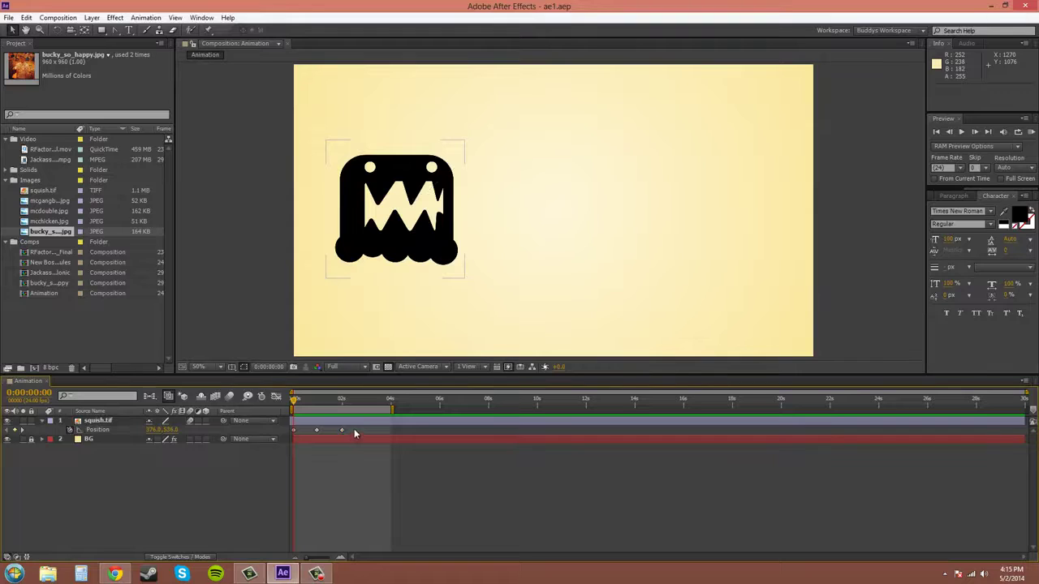
left_click(319, 431)
left_click(327, 453)
left_click(342, 430)
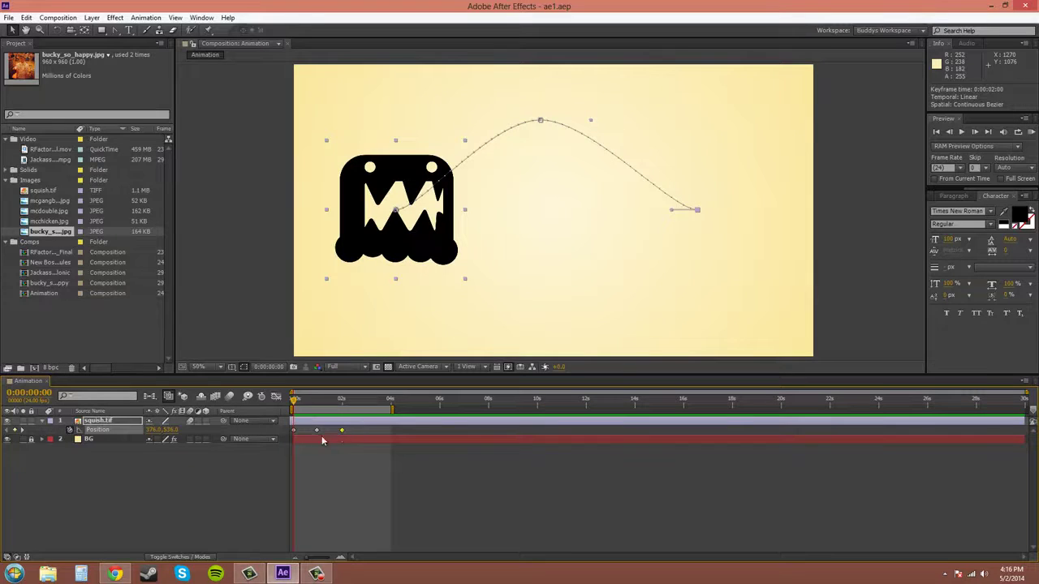
Step: Select all three Position keyframes of squish.tif together, and deselect them again
left_click(363, 428)
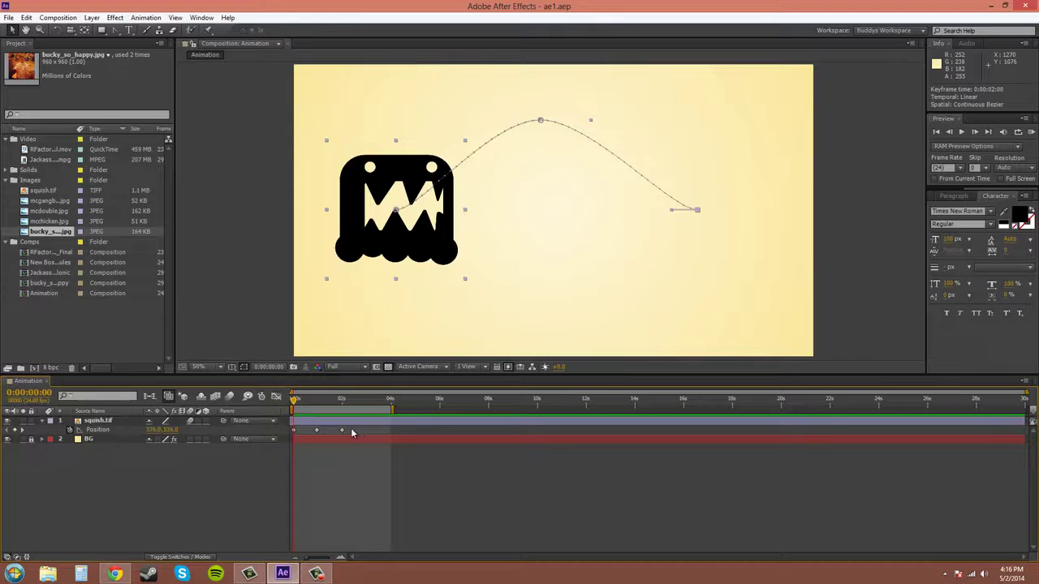
left_click(341, 429)
left_click(308, 431)
left_click(296, 431)
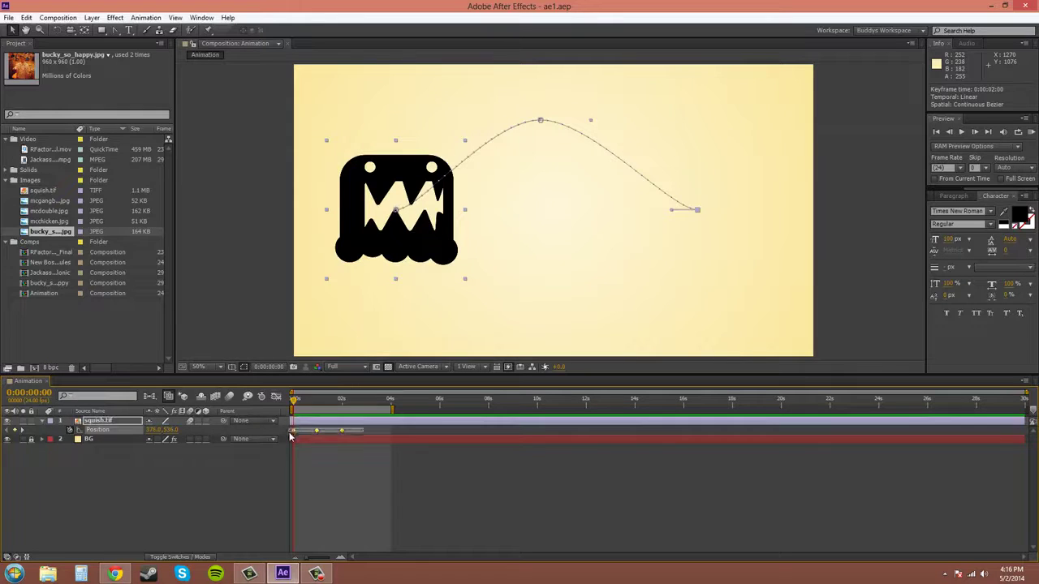
left_click(359, 474)
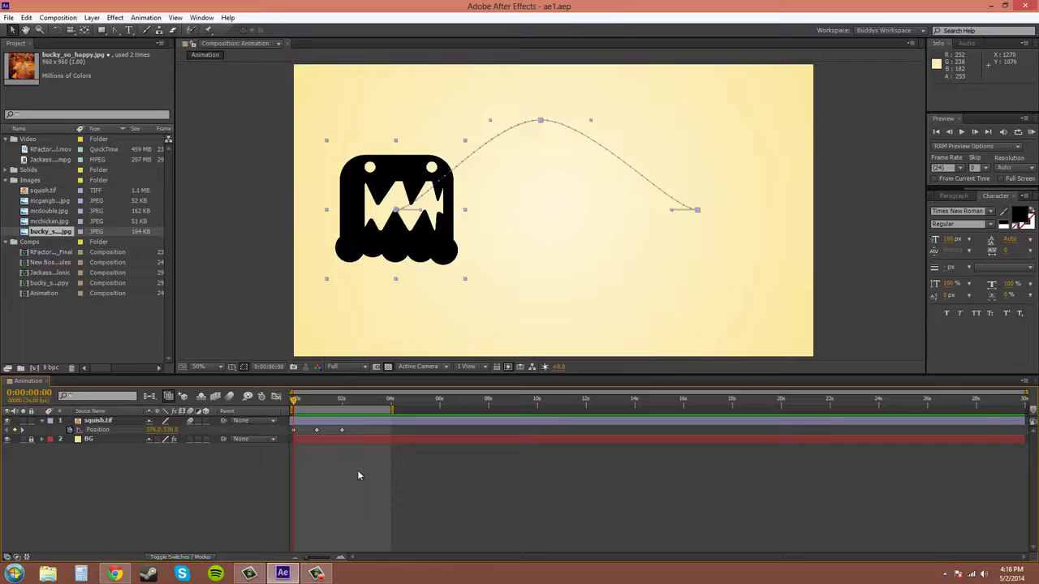
Step: Select only the first and last Position keyframes of squish.tif together, and clear the selection
left_click(341, 431)
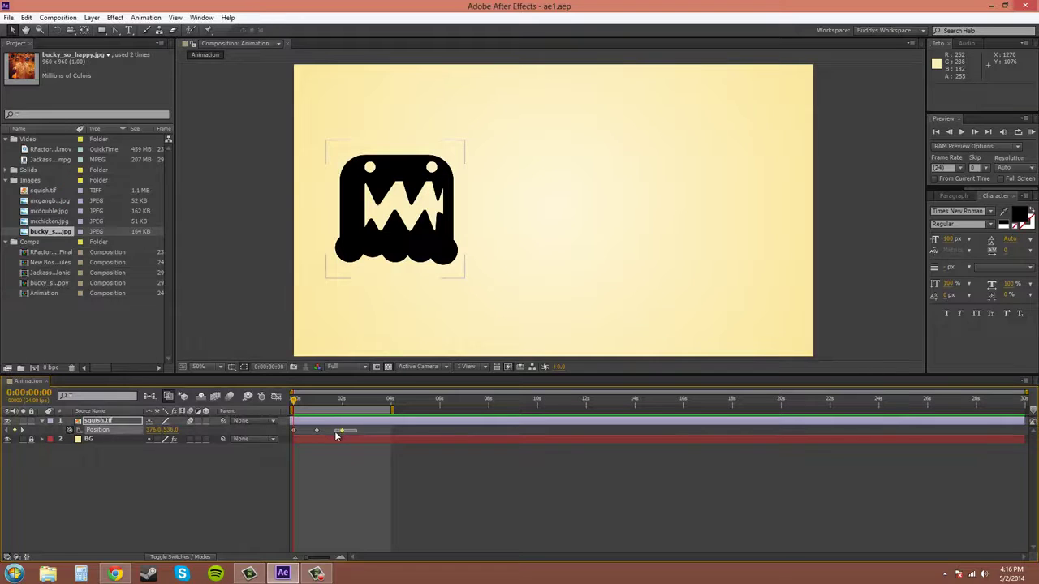
left_click(341, 431)
left_click(294, 433)
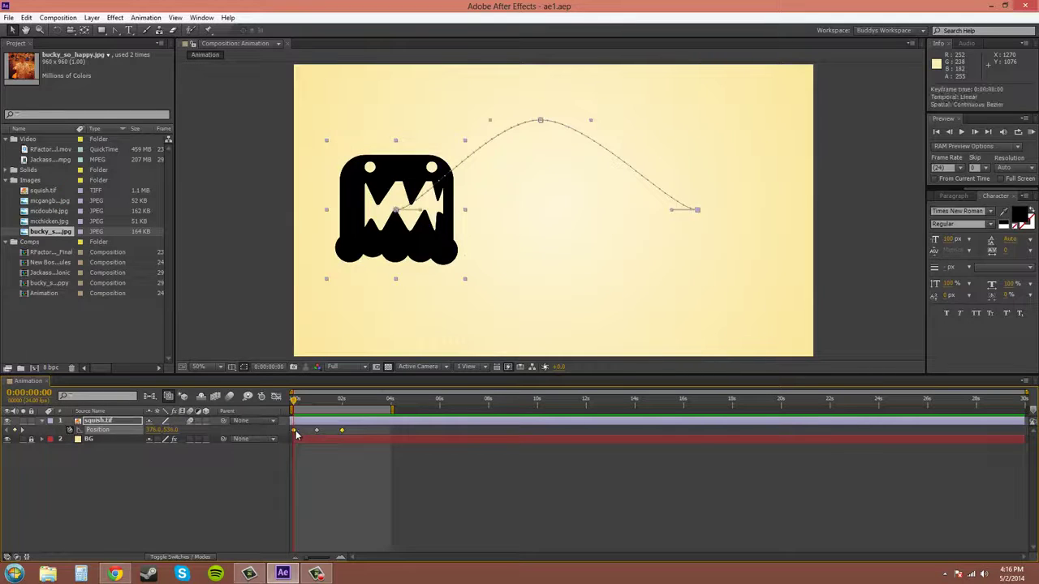
left_click(352, 433)
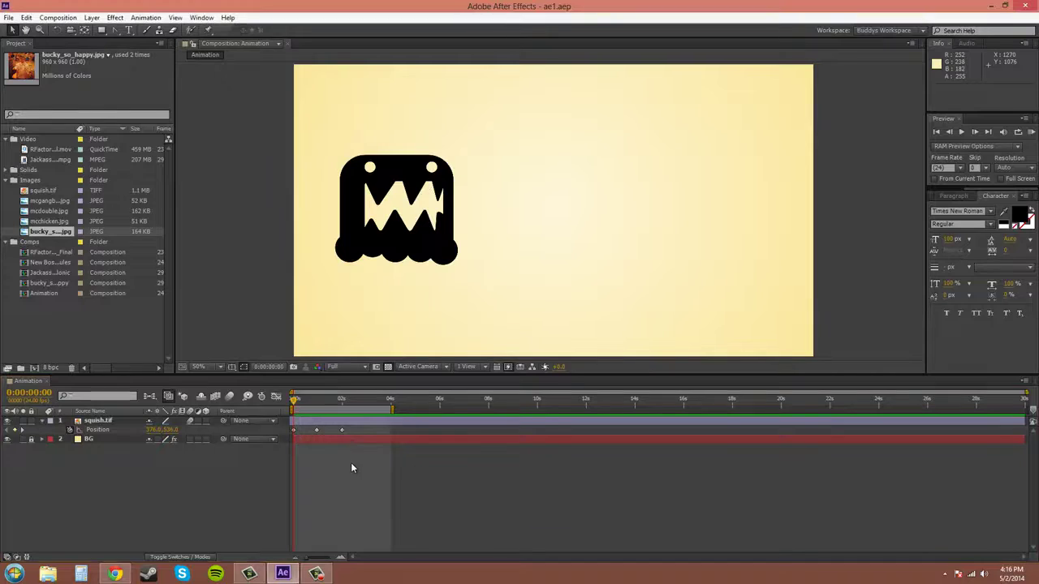
Step: Try moving the Position keyframe at 2 seconds along the timeline, and clear the selection
left_click(342, 431)
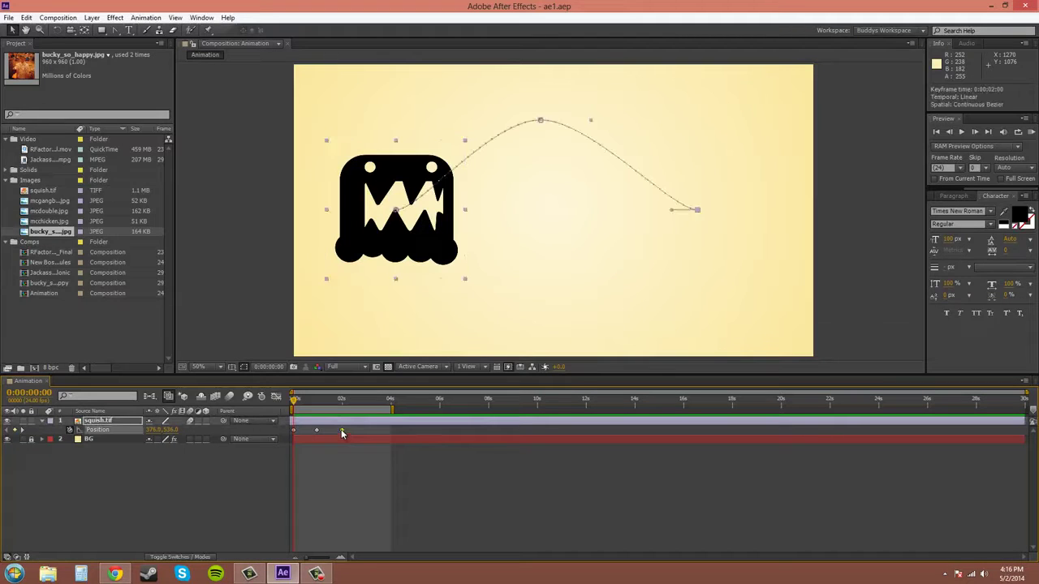
left_click(295, 432)
mouse_move(342, 431)
left_mouse_down()
mouse_move(393, 433)
mouse_move(343, 439)
left_mouse_up()
left_click(339, 479)
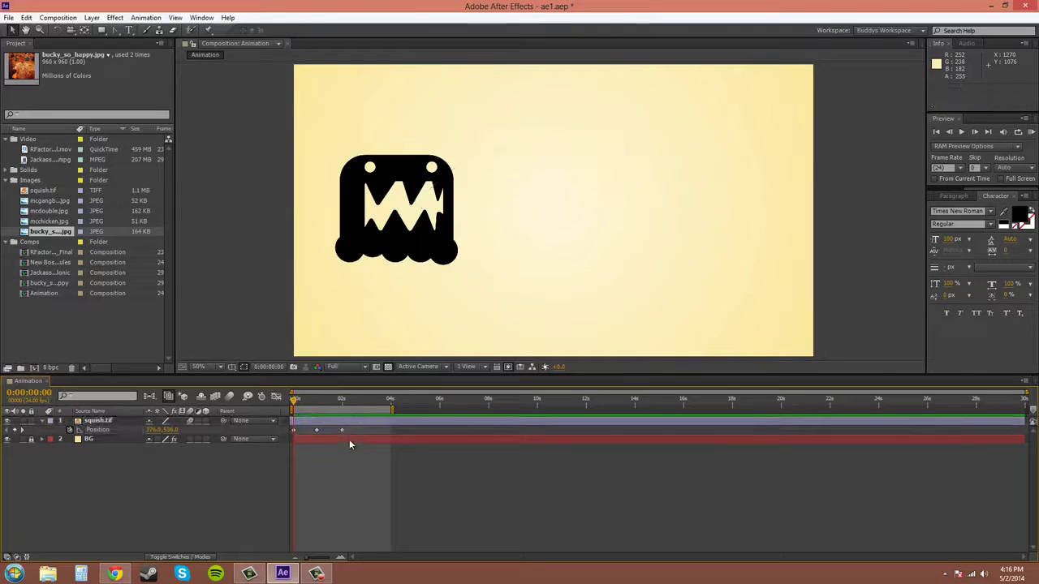
Step: Select all three Position keyframes and stretch them proportionally so the last one falls at about 3 seconds
left_click(347, 430)
left_click_drag(348, 429, 299, 439)
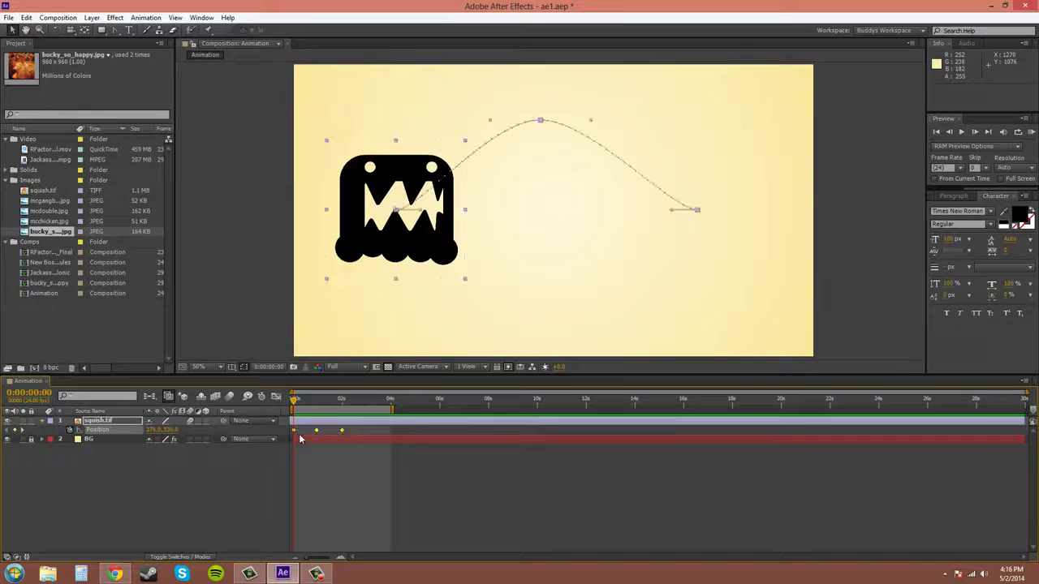
left_click(342, 430)
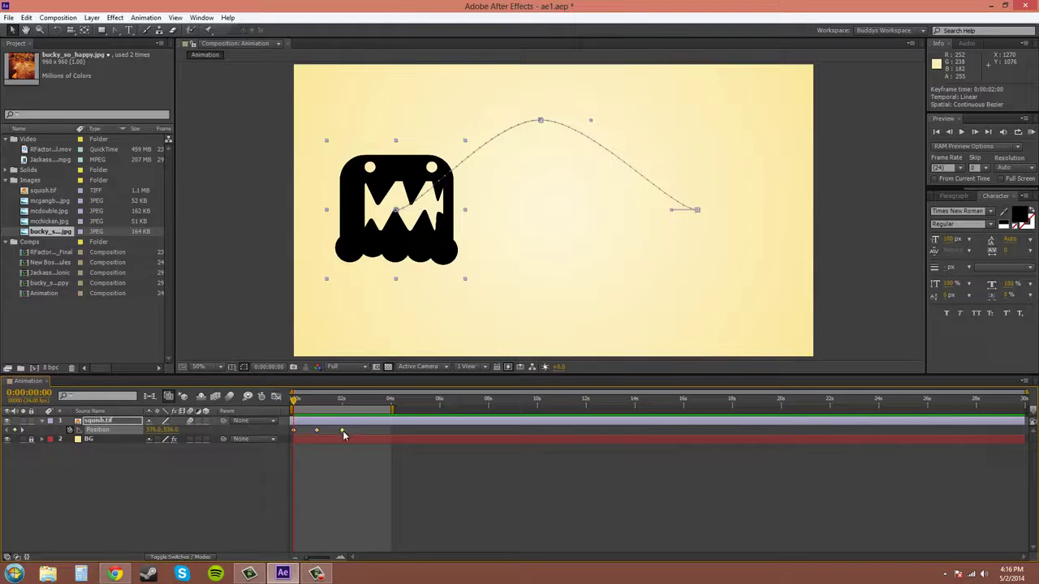
left_click(359, 437)
left_click(342, 430)
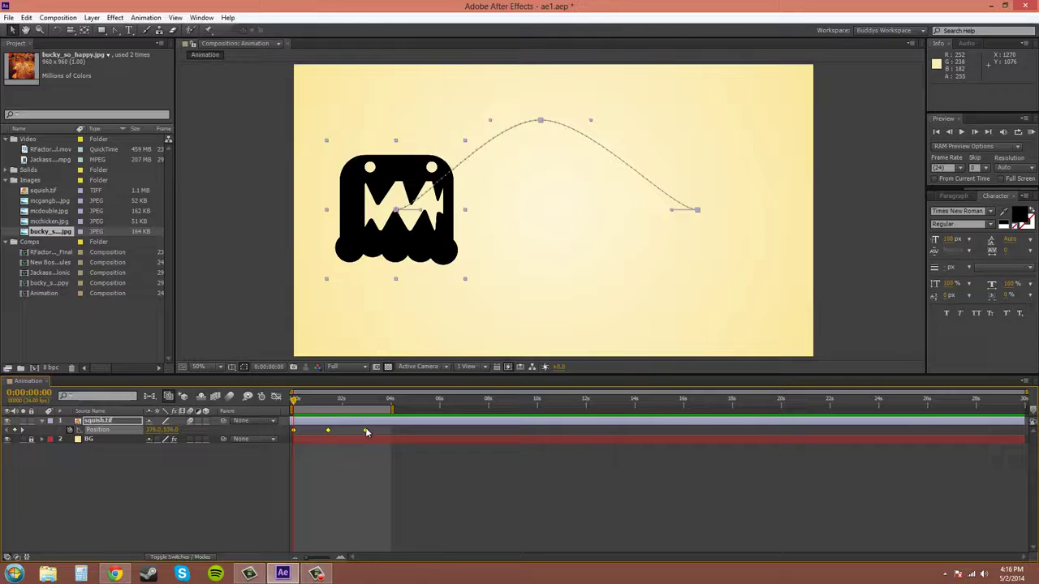
Step: Rescale the three selected Position keyframes proportionally, ending with the last one at about 1.6 seconds
key("alt+Right")
key("alt+Right")
key("alt+Right")
key("alt+Right")
key("alt+Right")
key("alt+Right")
mouse_move(381, 428)
left_mouse_down()
mouse_move(479, 436)
mouse_move(326, 433)
mouse_move(368, 430)
left_mouse_up()
left_click_drag(373, 430, 332, 436)
Step: Play the compressed animation and watch it in a RAM preview
key("space")
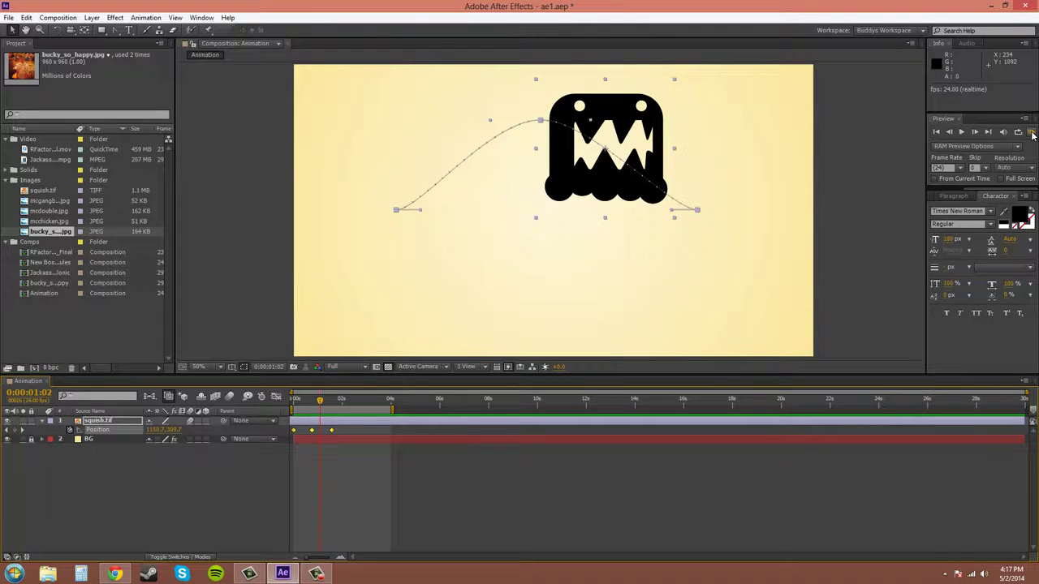
left_click(1031, 134)
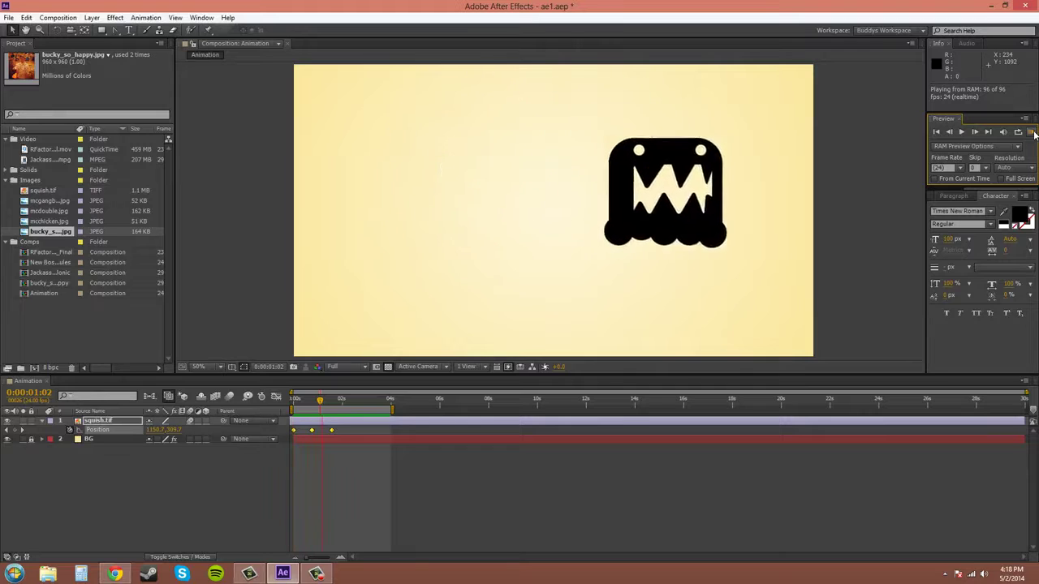
key("space")
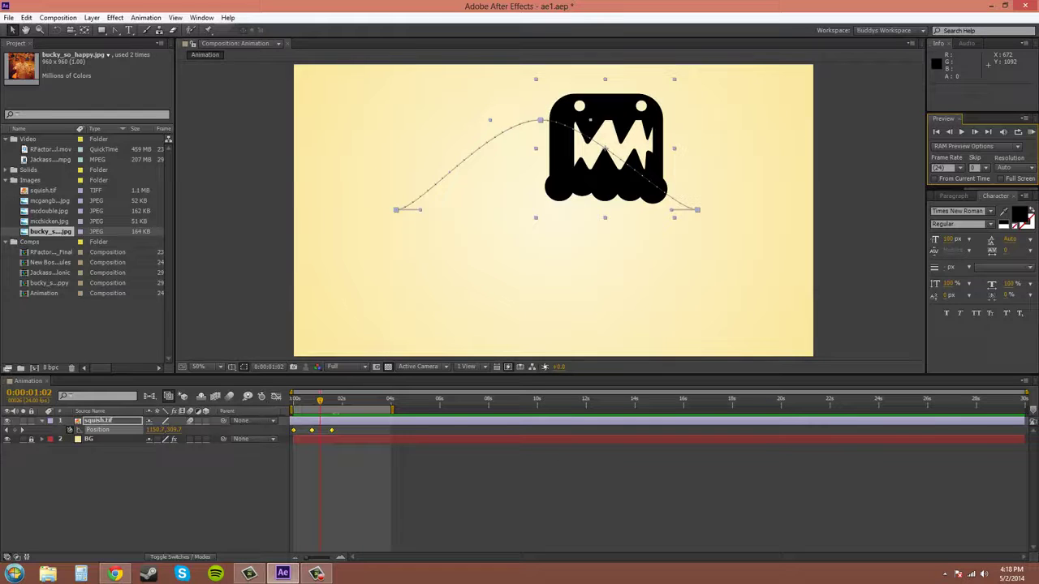
Step: Extend the work area end to 0:00:06:00, shorten it to about 1 second, and RAM-preview that range
left_click_drag(391, 408, 439, 409)
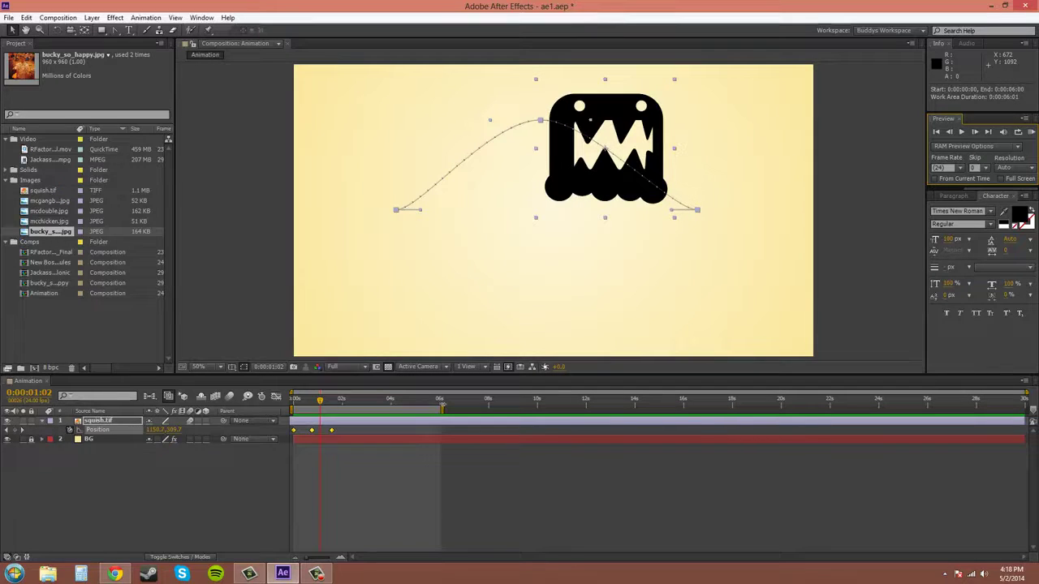
left_click_drag(443, 406, 323, 408)
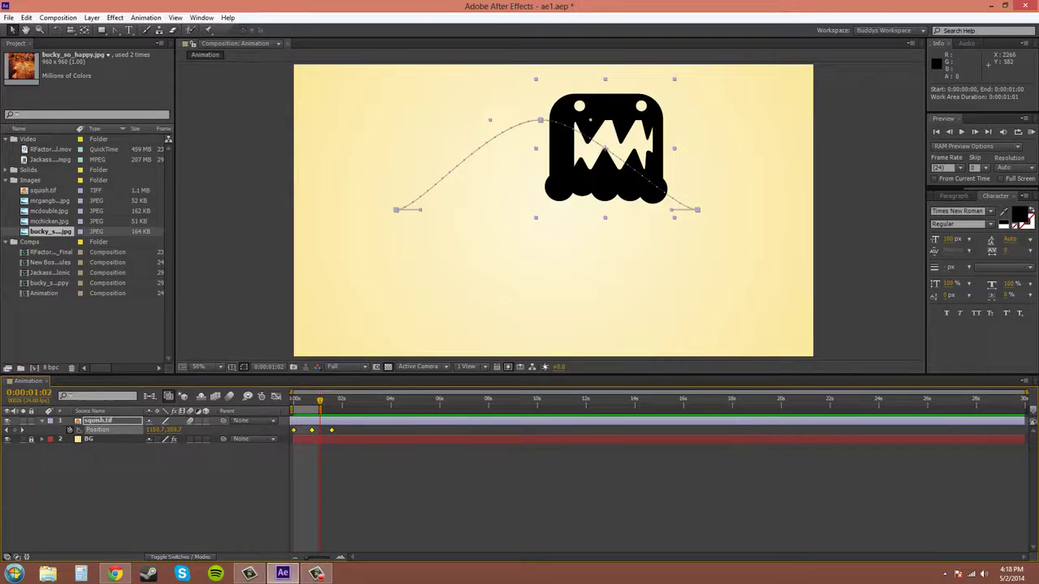
left_click(1031, 132)
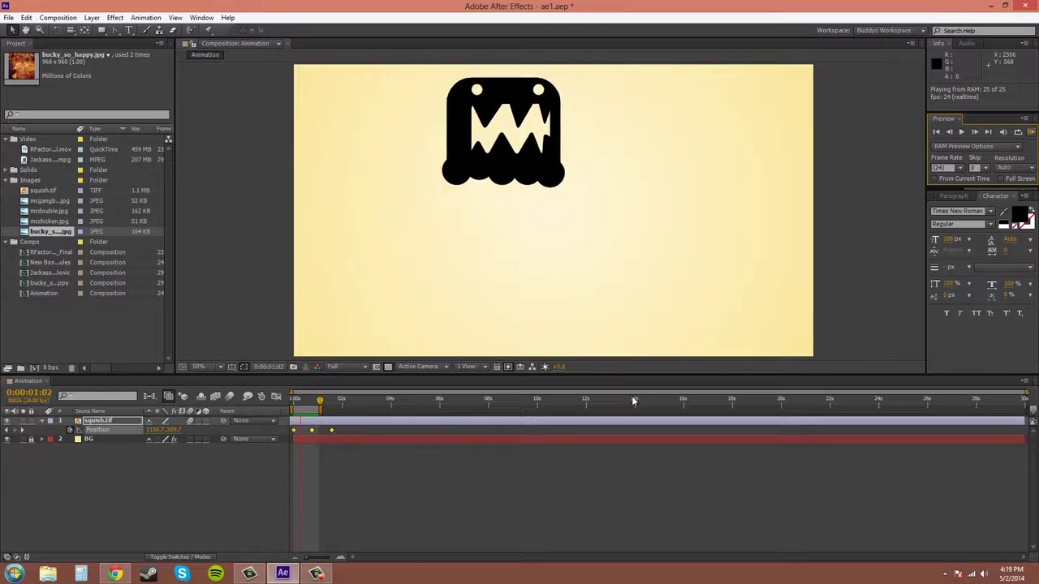
left_click(1031, 132)
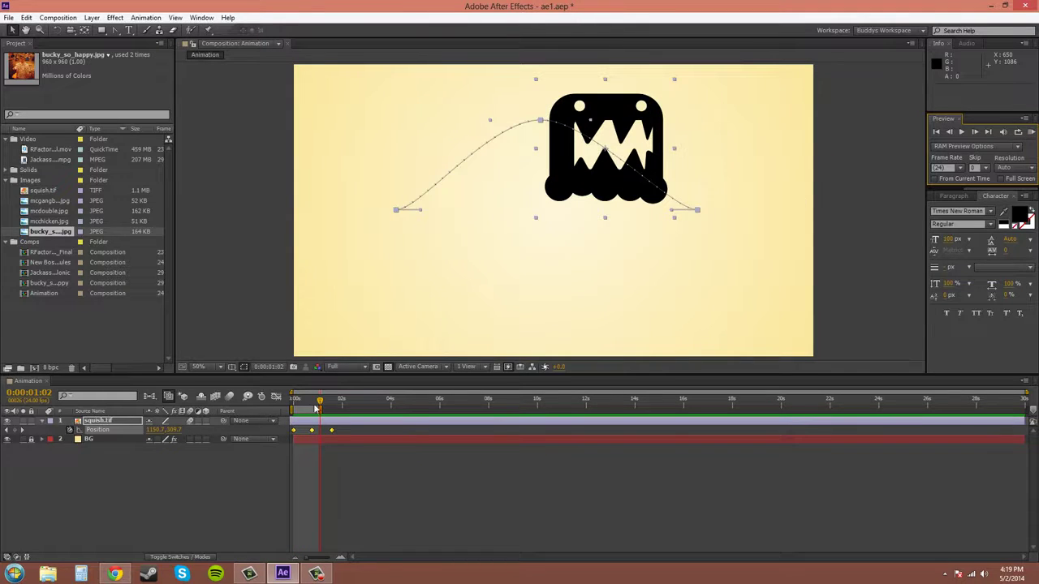
Step: Set the work area to end at 0:00:02:17 and RAM-preview it
left_click_drag(321, 409, 362, 409)
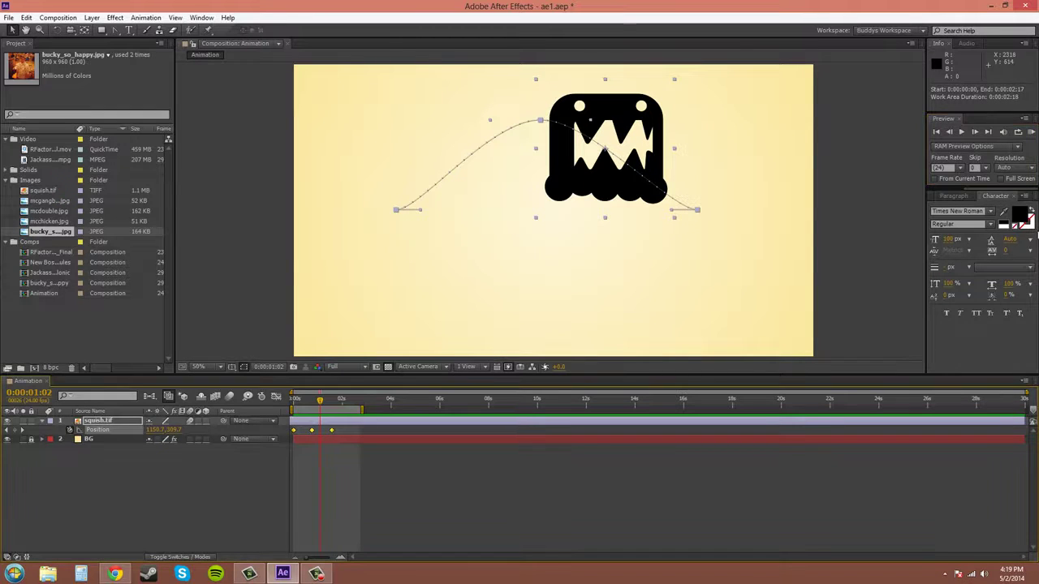
left_click(1030, 132)
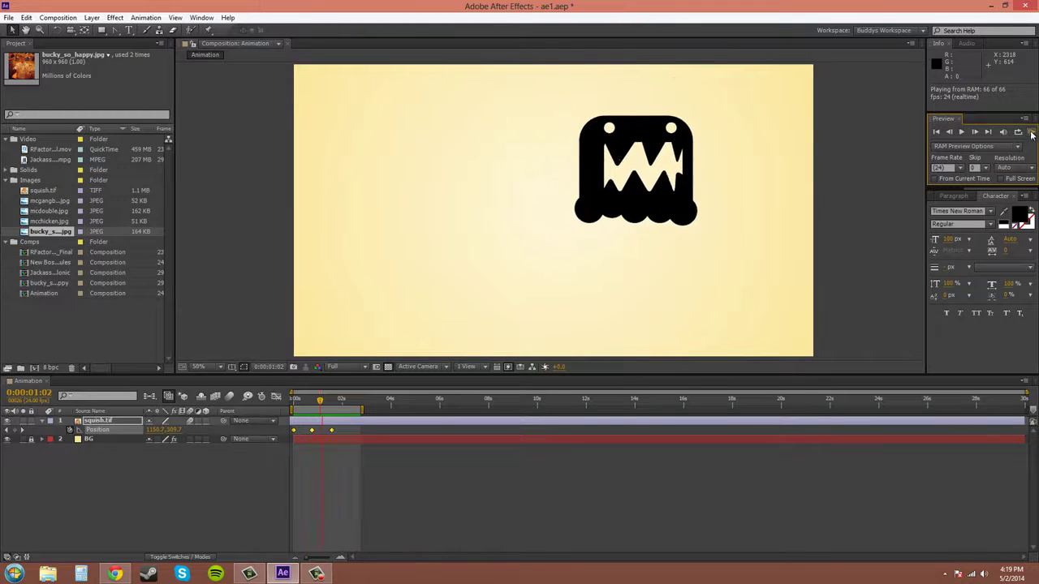
left_click(288, 437)
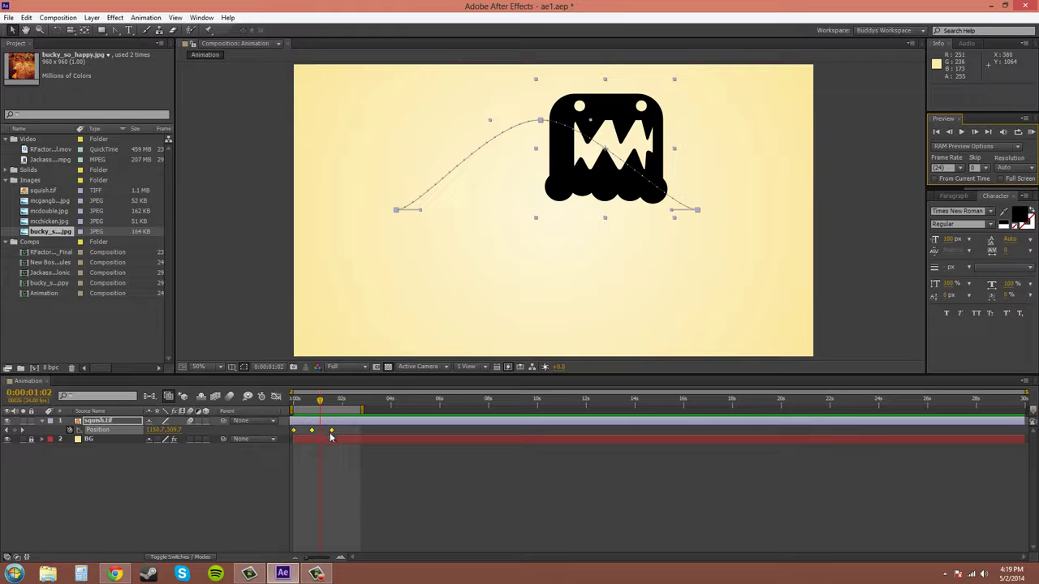
Step: Stretch the Position keyframes proportionally so the last falls at 2 seconds, preview the motion, and set the work area end to 0:00:02:21
left_click_drag(333, 434, 347, 410)
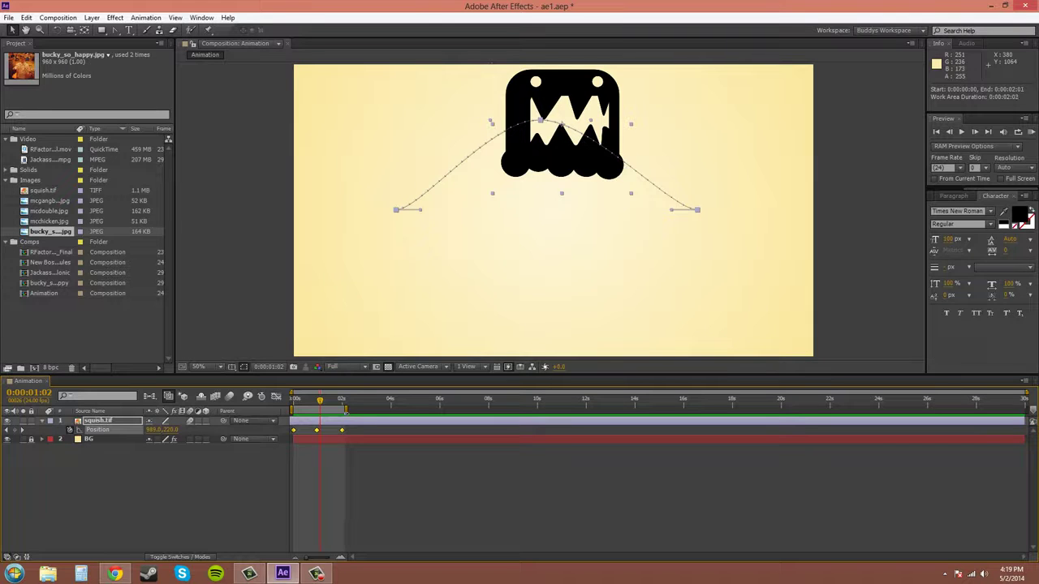
left_click(1031, 132)
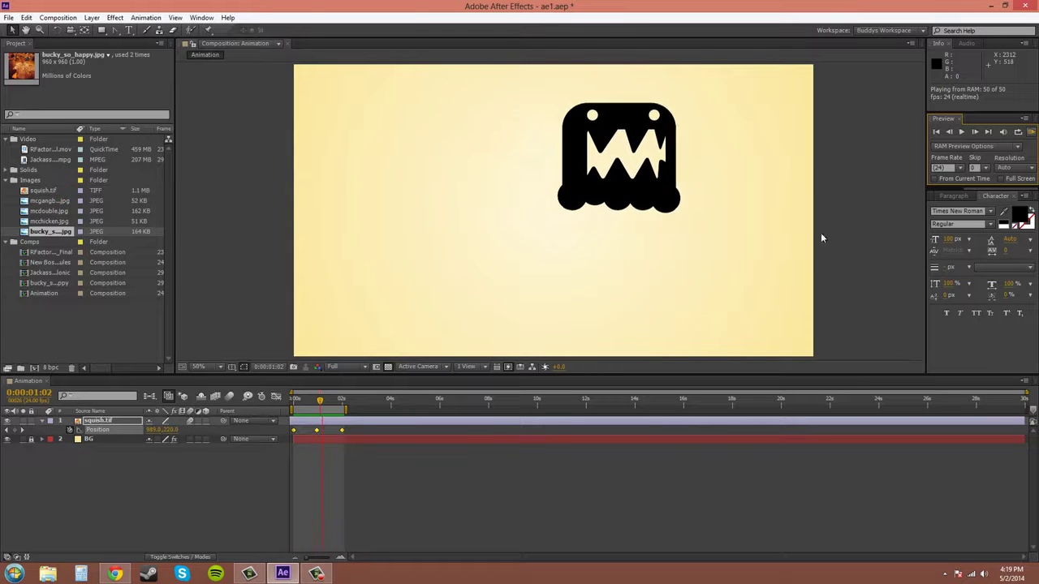
left_click(1030, 132)
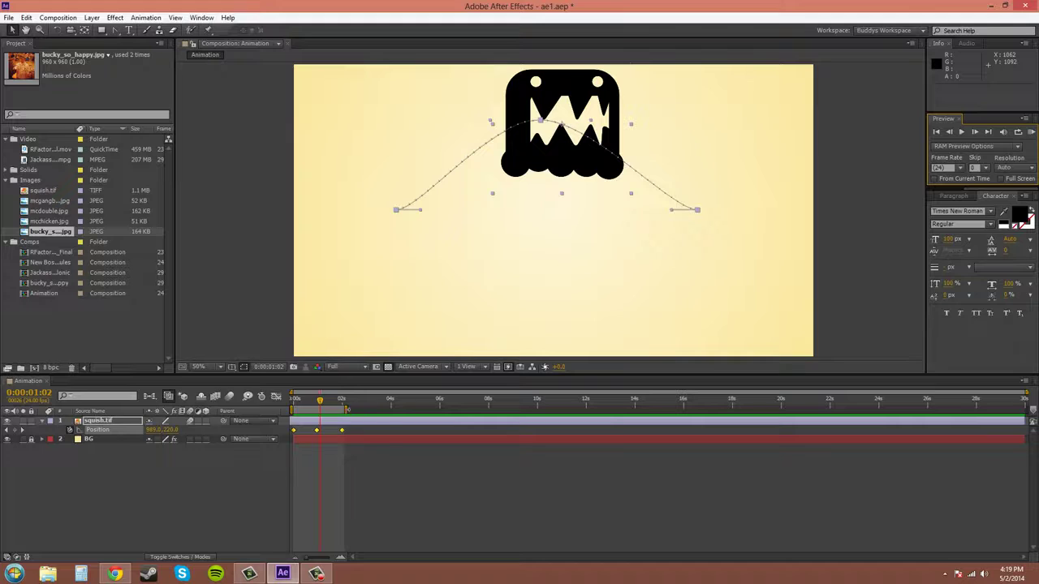
mouse_move(346, 409)
left_mouse_down()
mouse_move(374, 409)
mouse_move(365, 409)
left_mouse_up()
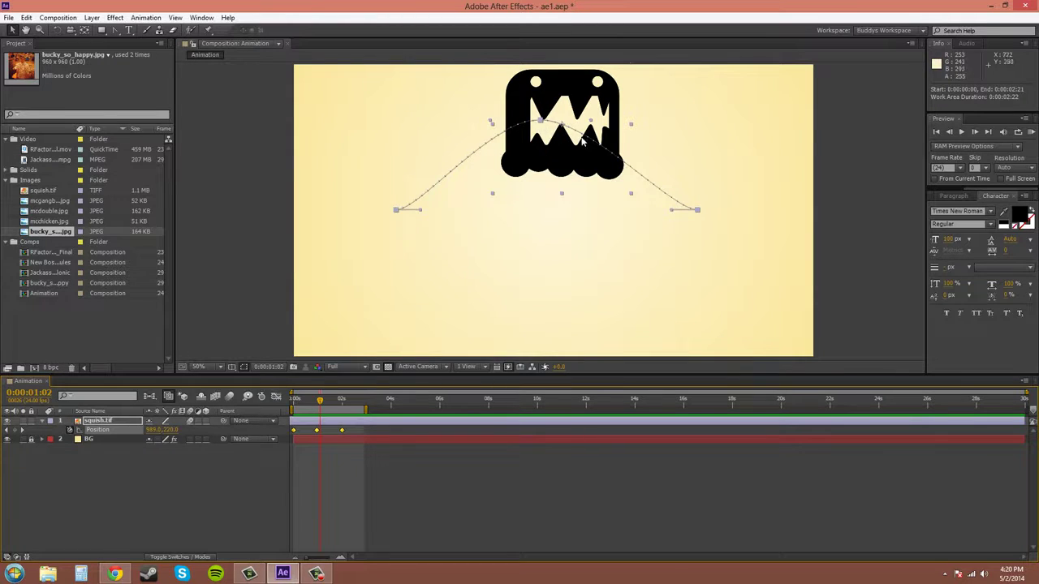
Step: Select only the middle Position keyframe and move the squish.tif creature straight down to 989, 574 at 0:00:01:02
left_click(377, 469)
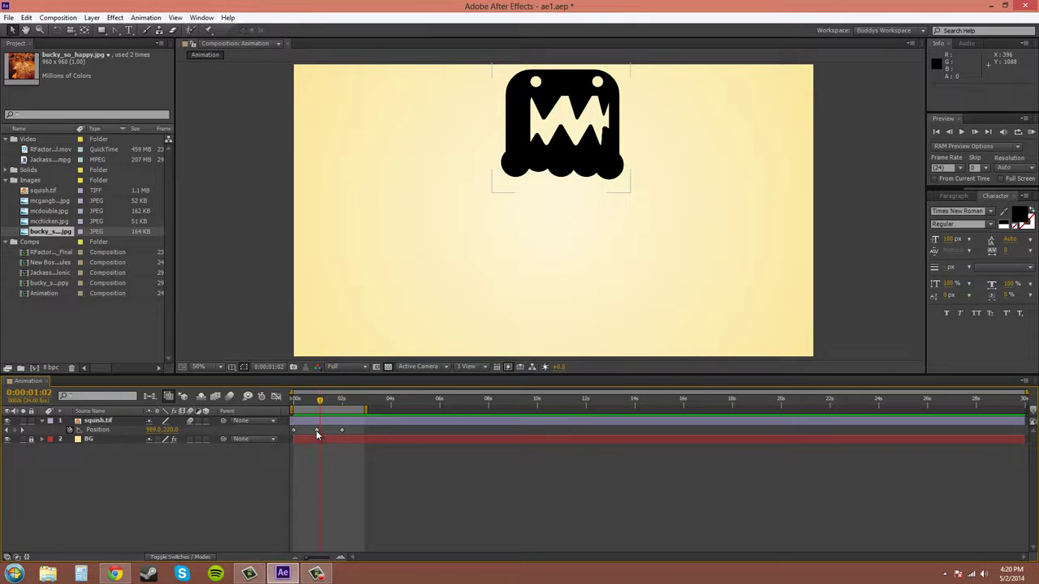
left_click(316, 430)
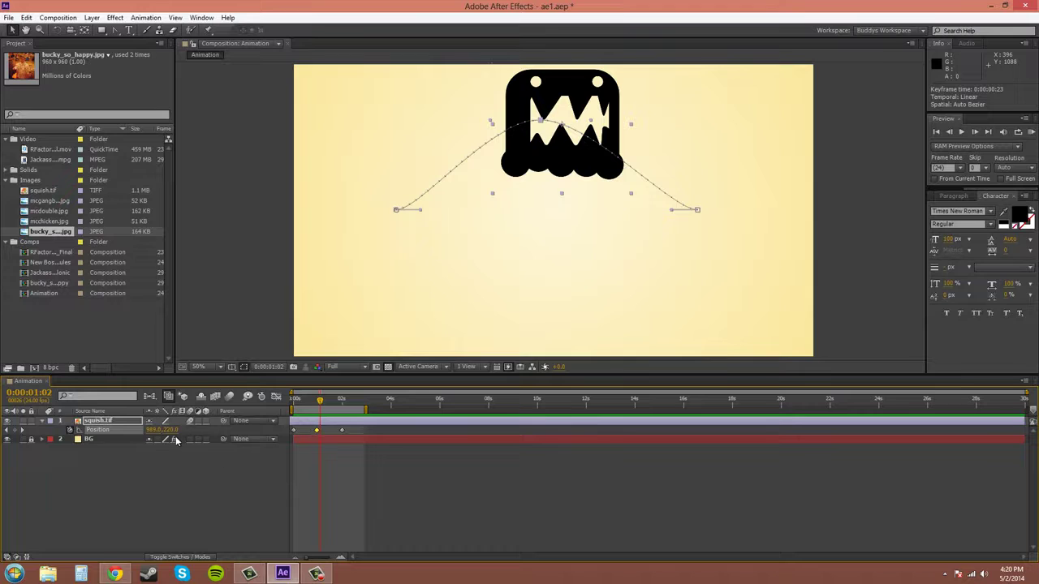
left_click_drag(609, 136, 609, 232)
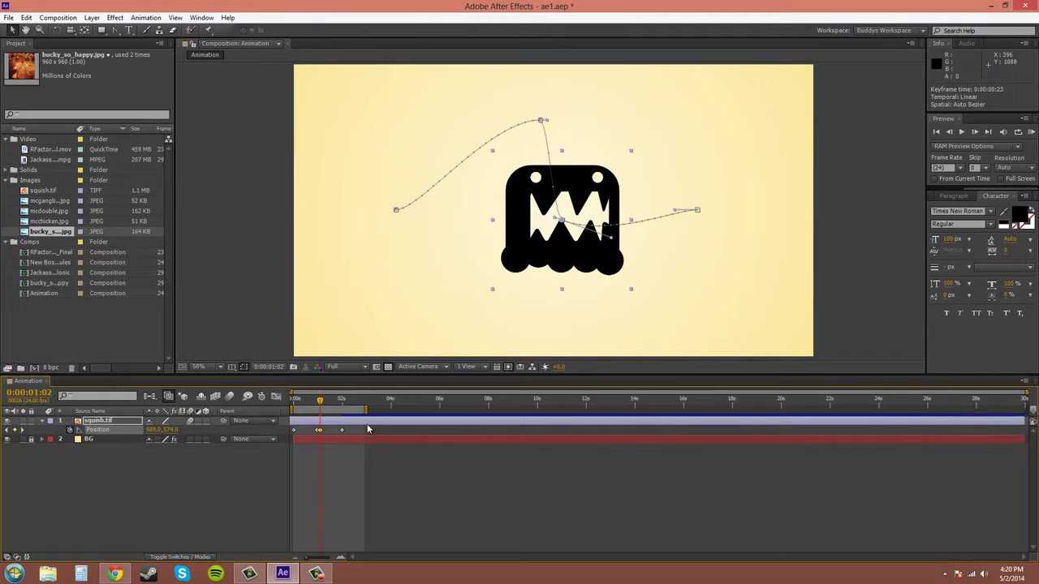
Step: Remove the extra Position keyframe at 0:00:01:02
left_click_drag(148, 434, 152, 434)
left_click(320, 431)
left_click(321, 431, "ctrl")
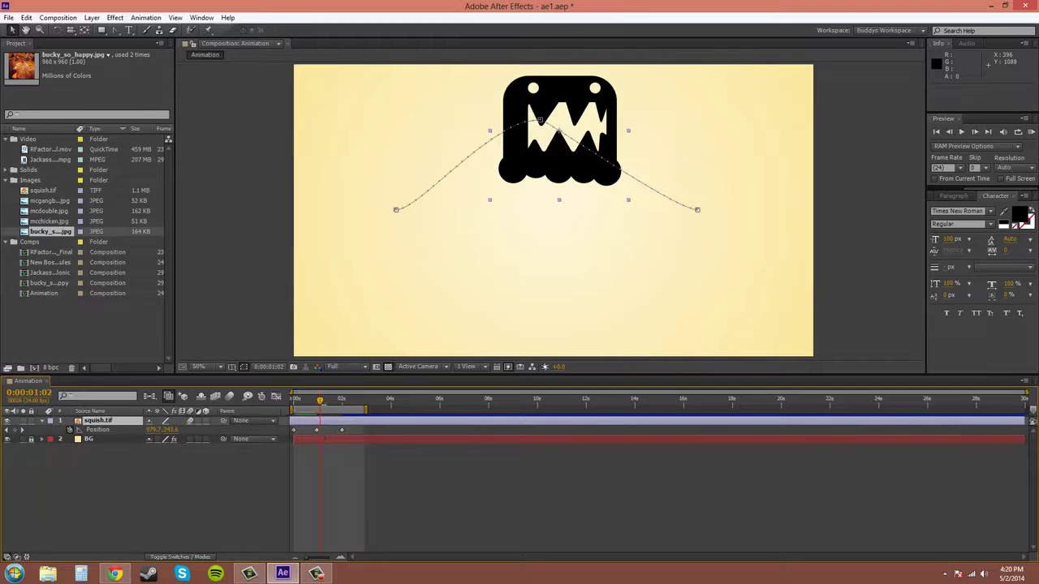
Step: Show the available options for the last Position keyframe at 2 seconds, and dismiss them
left_click(342, 430)
right_click(342, 430)
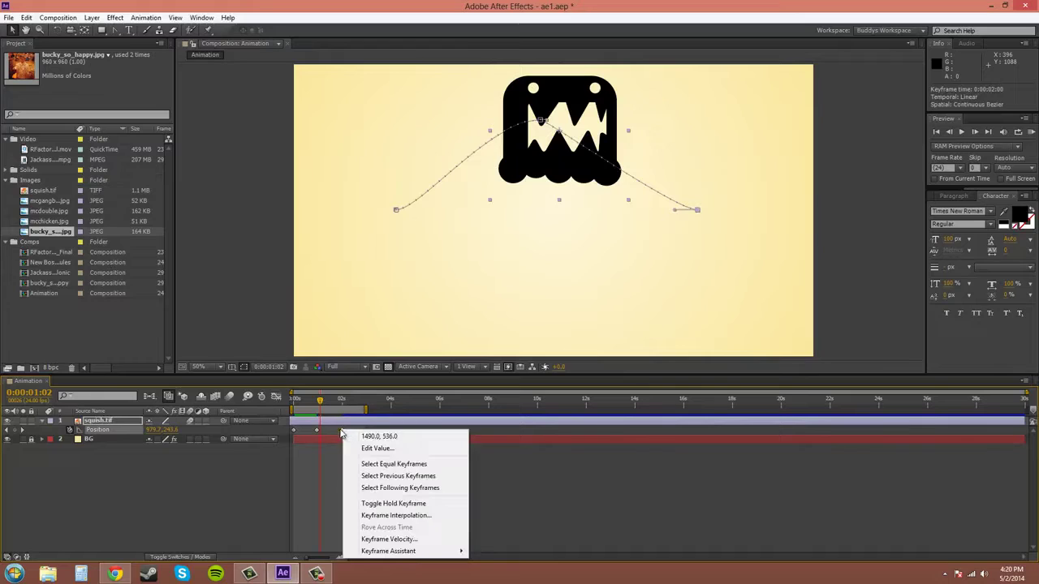
left_click(333, 432)
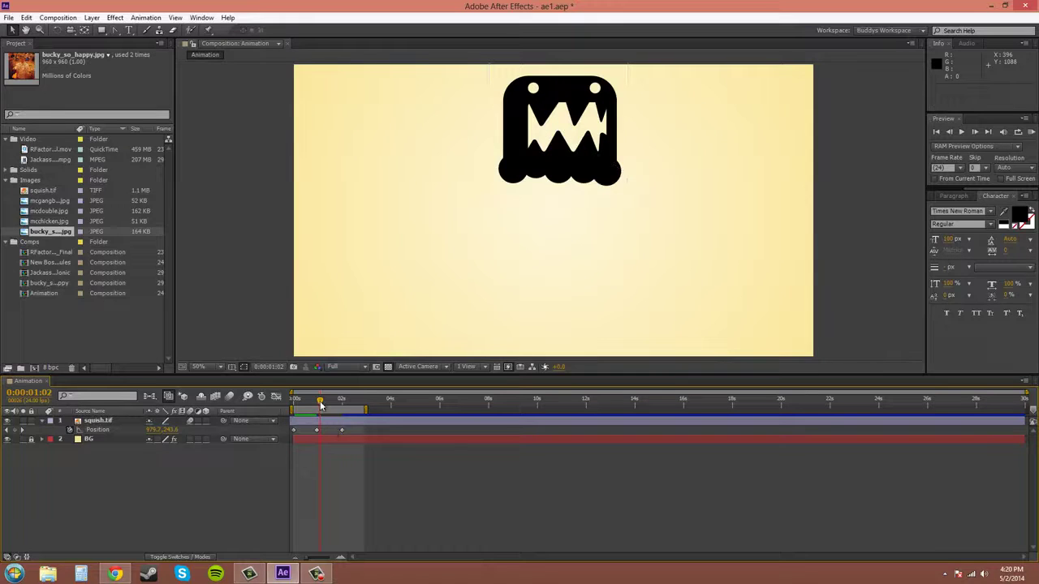
Step: Move the current time to the middle Position keyframe at 0:00:00:23
left_click_drag(320, 404, 327, 406)
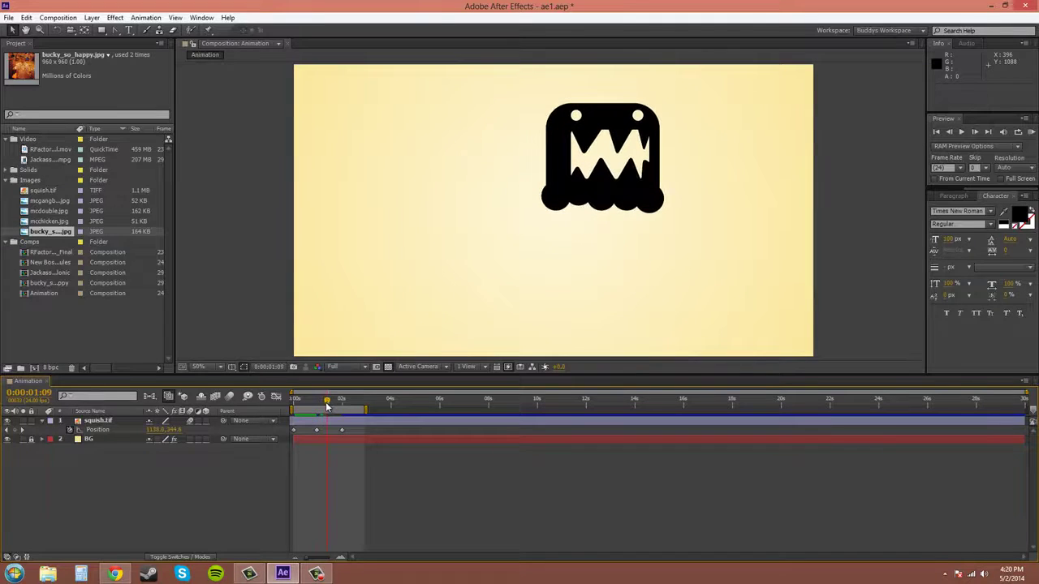
key("shift+Page_Up")
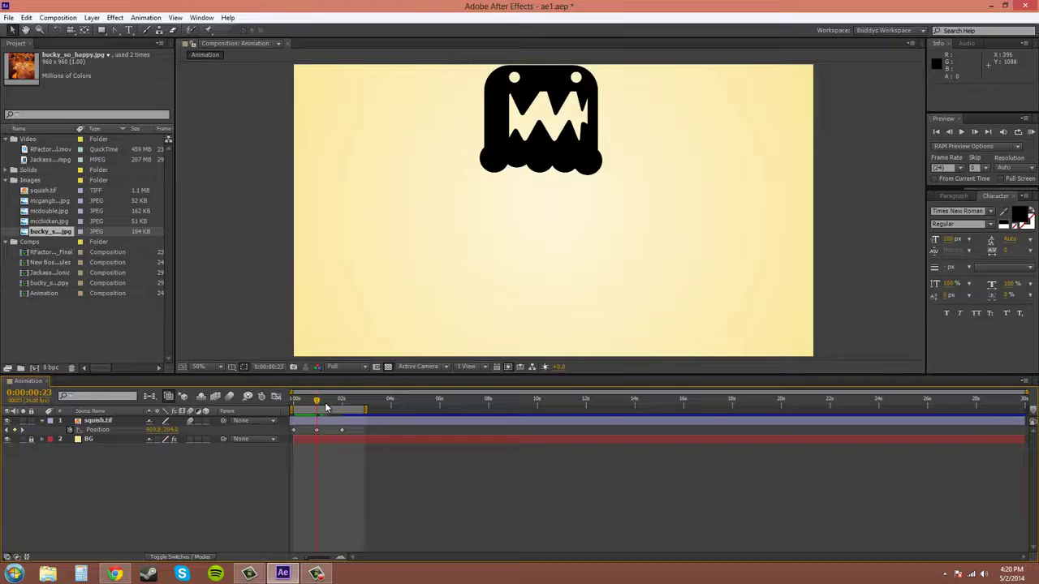
left_click(314, 432)
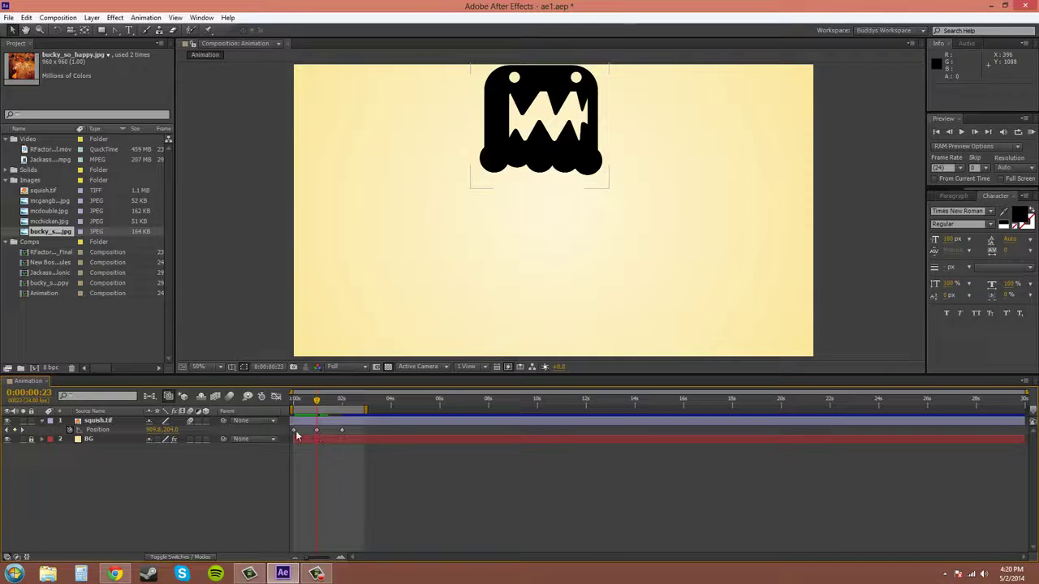